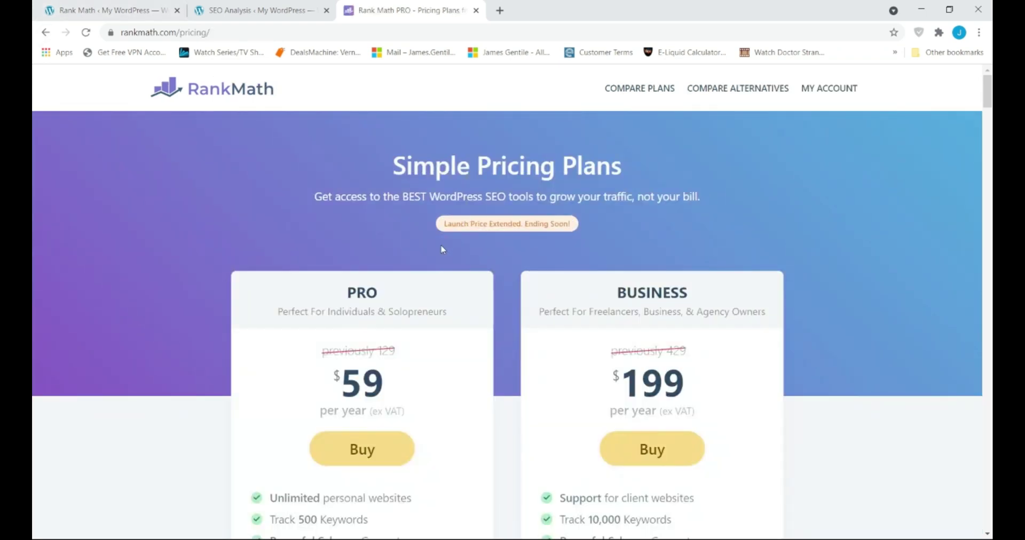
Review the Rank Math pricing plans and the feature comparison of Free, PRO and Business.
scroll(440, 250, down, 1)
scroll(440, 251, down, 5)
scroll(442, 253, up, 3)
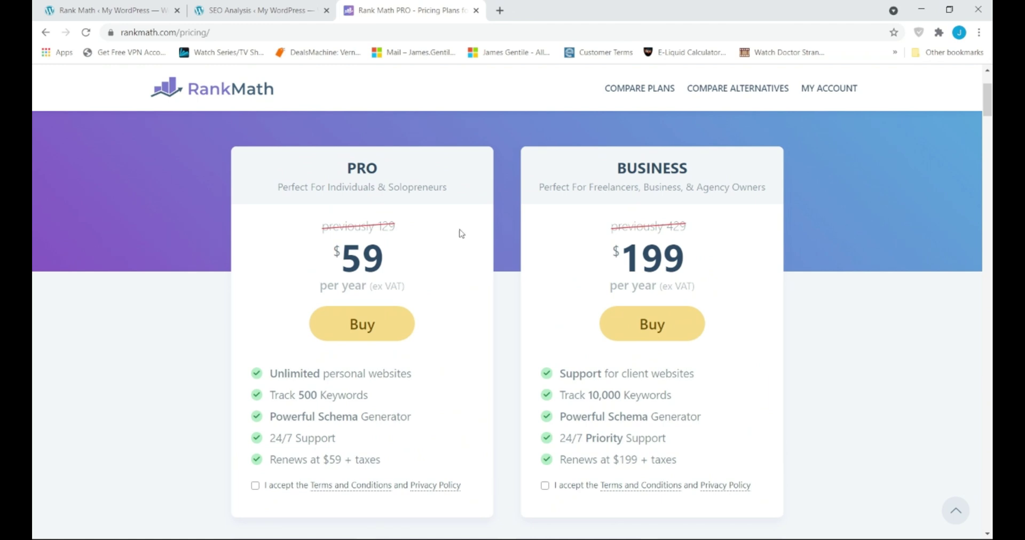
click(637, 89)
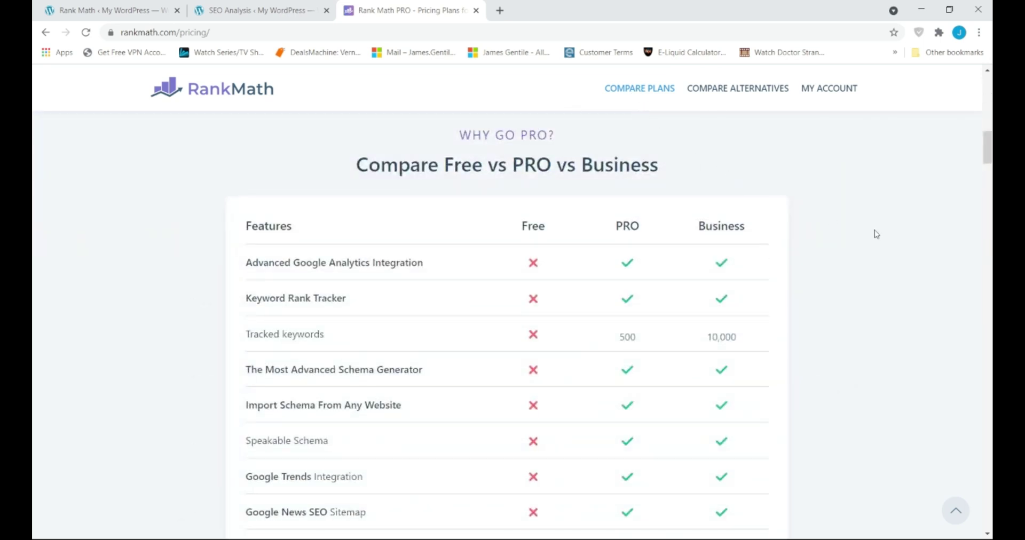
drag(987, 151, 985, 309)
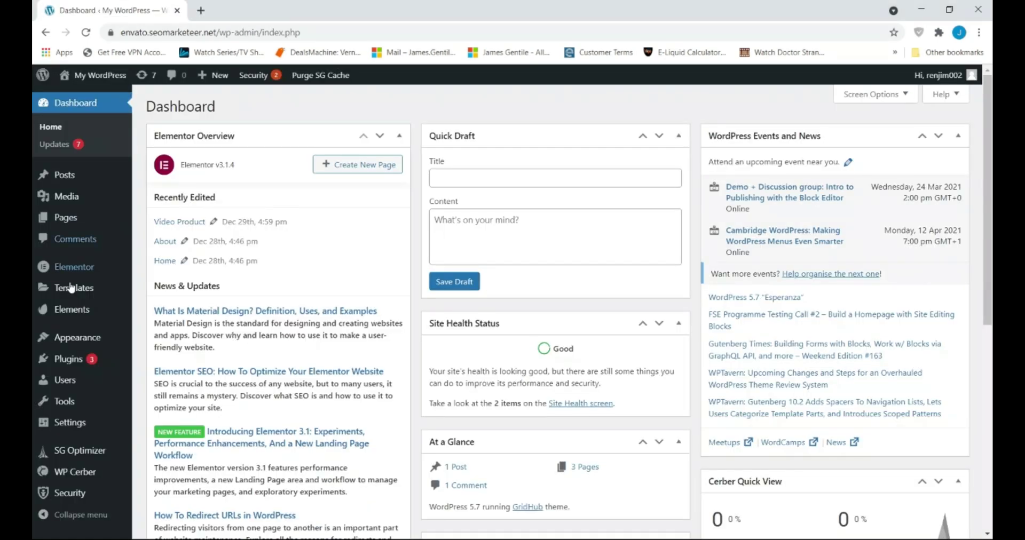
Find the Rank Math SEO plugin by searching new plugins for "rankmath", and install and activate it.
mouse_move(59, 337)
mouse_move(63, 359)
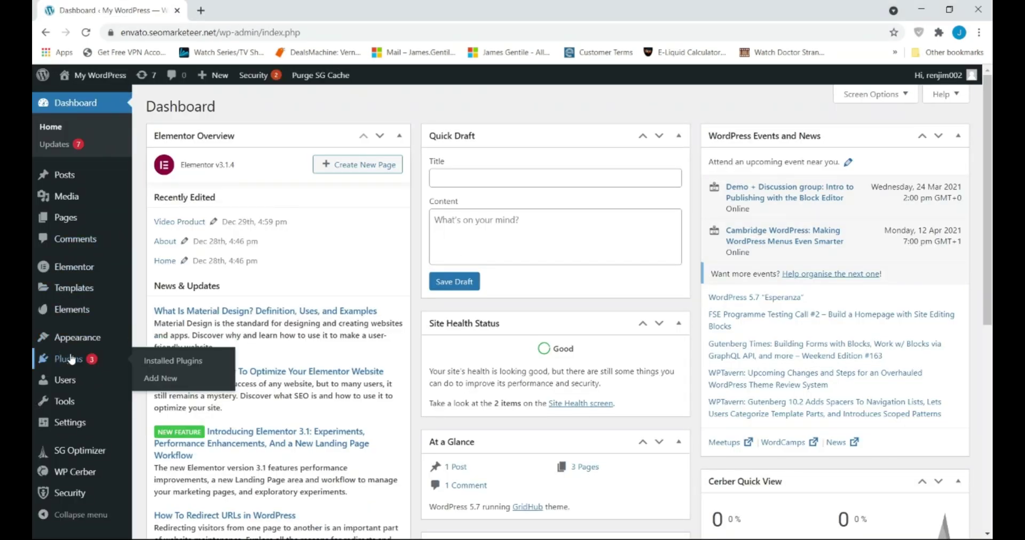
click(156, 378)
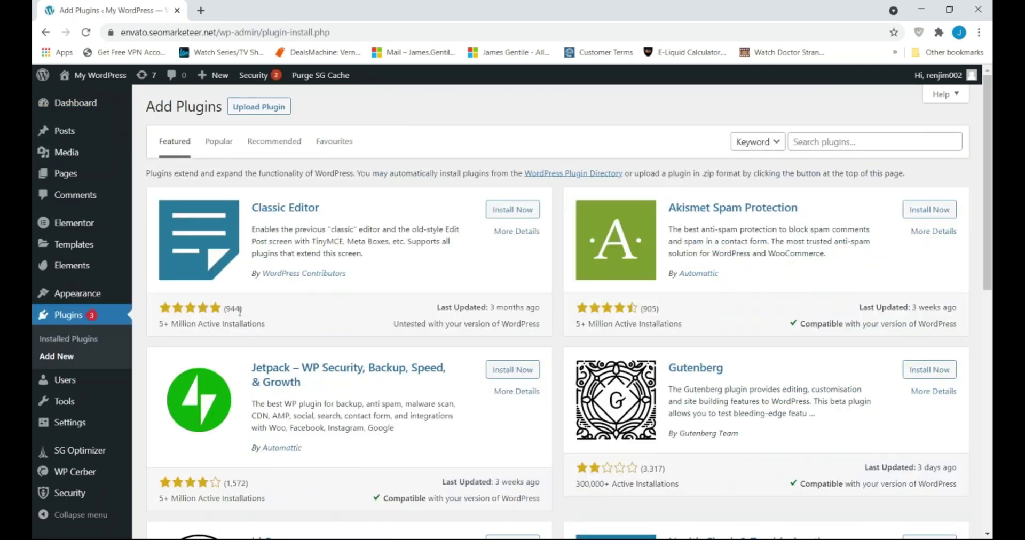
click(857, 138)
text(rankmath)
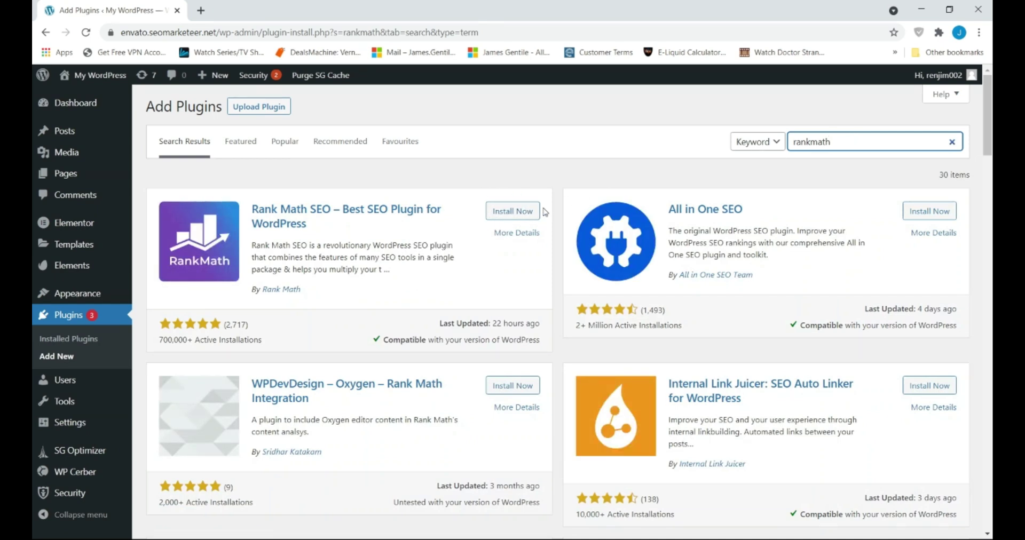
click(510, 212)
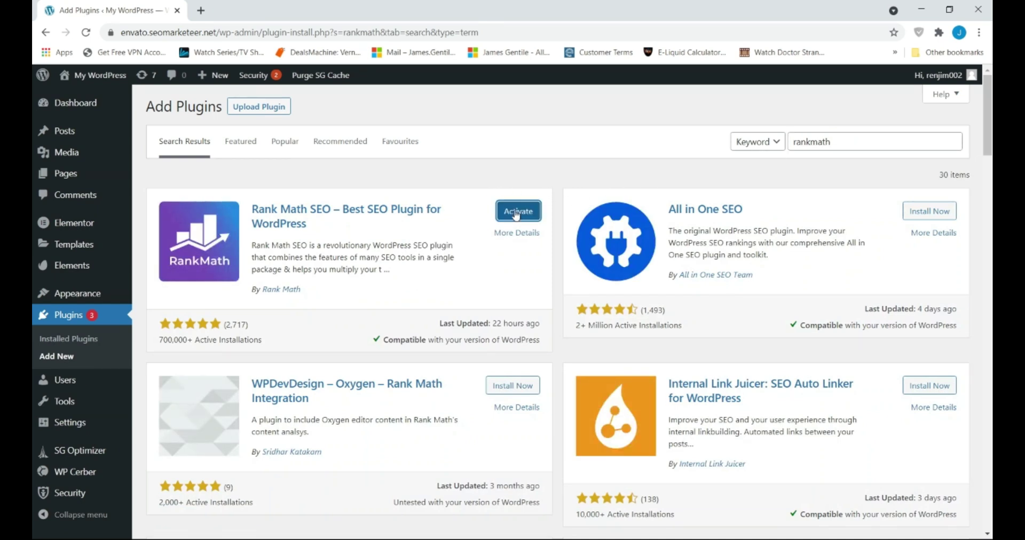
click(516, 212)
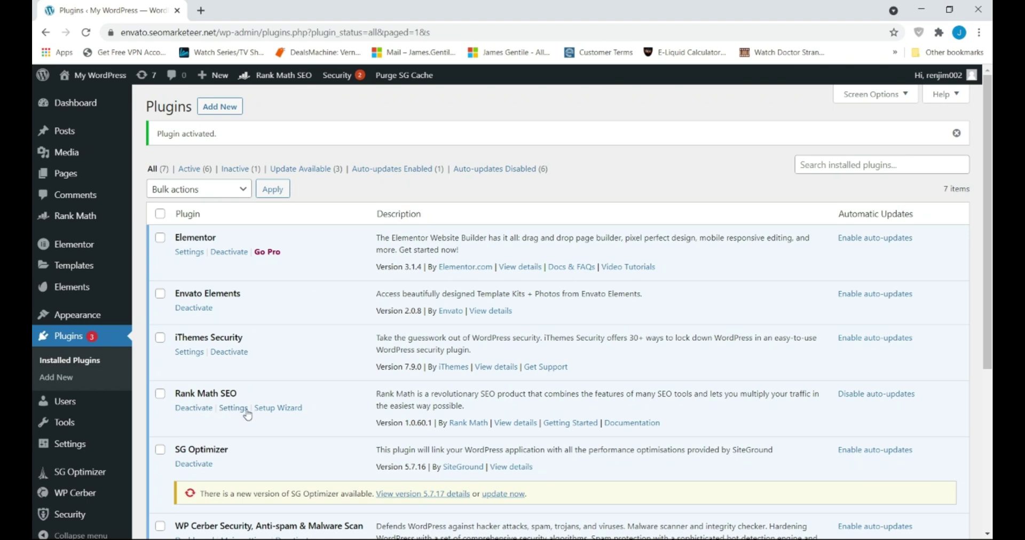
Open the Rank Math setup wizard from the plugin's dashboard.
scroll(74, 448, down, 3)
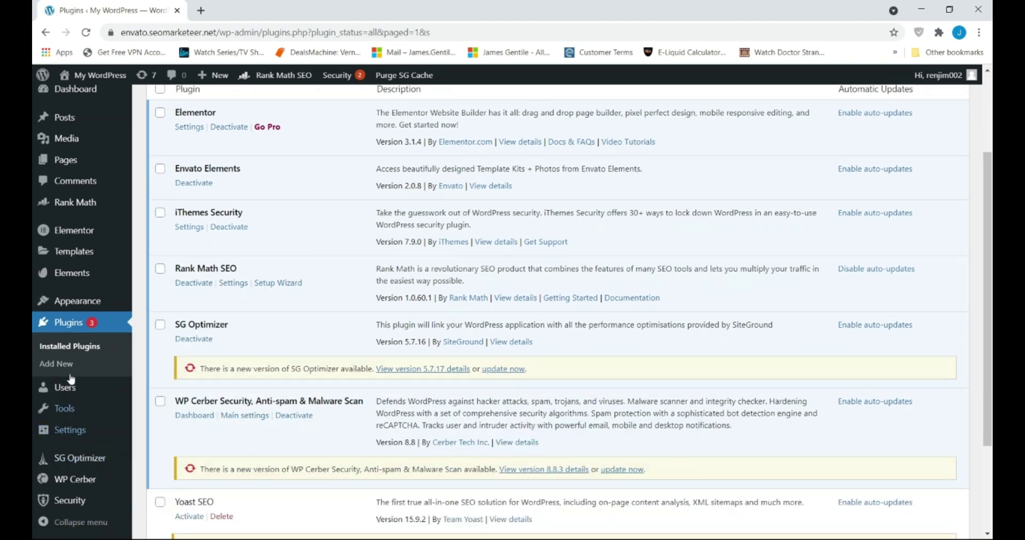
mouse_move(74, 202)
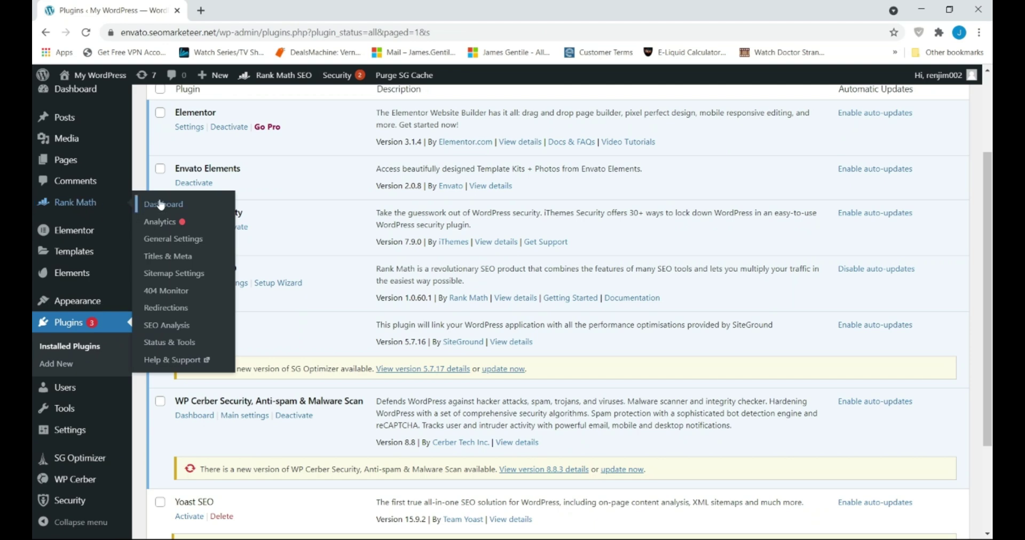
click(163, 205)
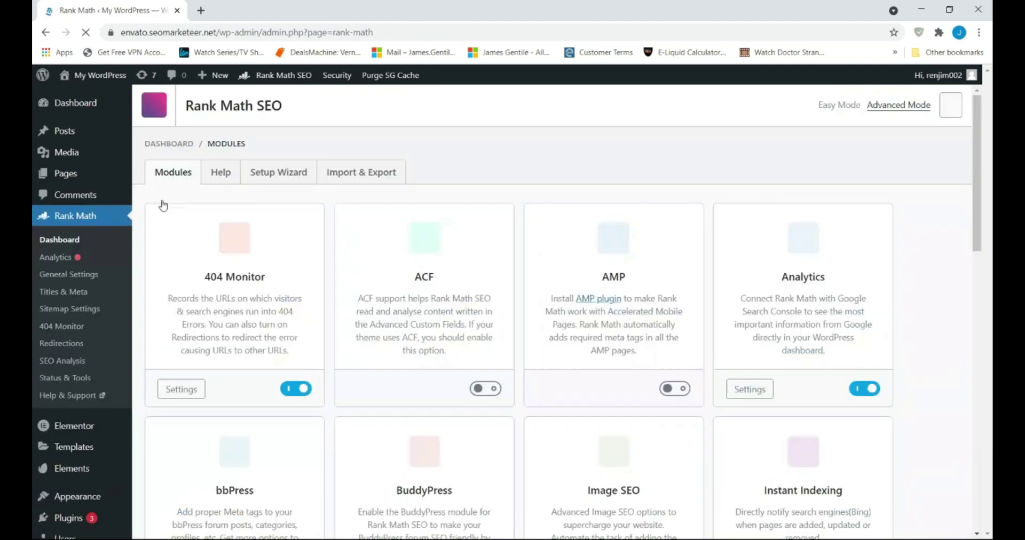
click(267, 179)
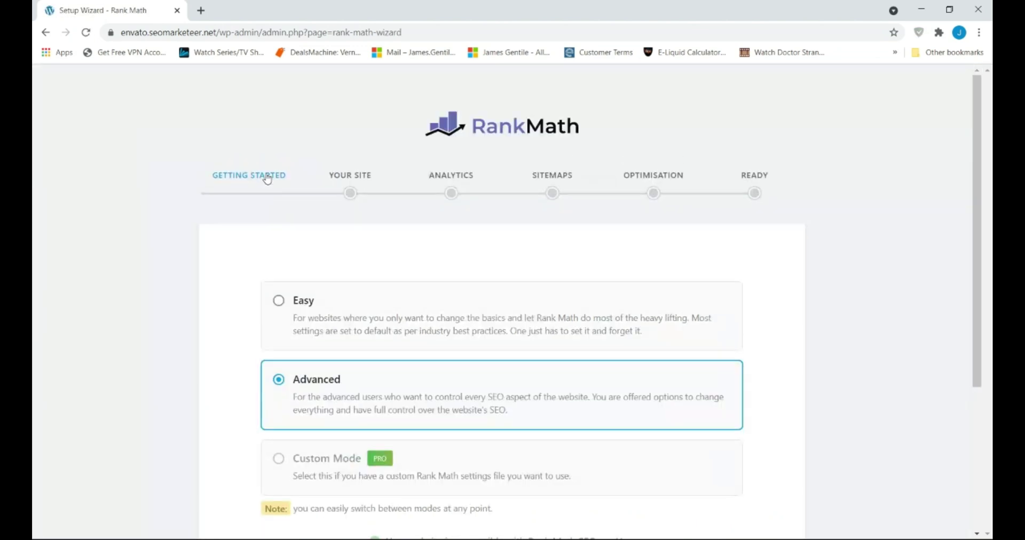
Choose the Advanced setup mode and start the wizard.
scroll(412, 375, down, 2)
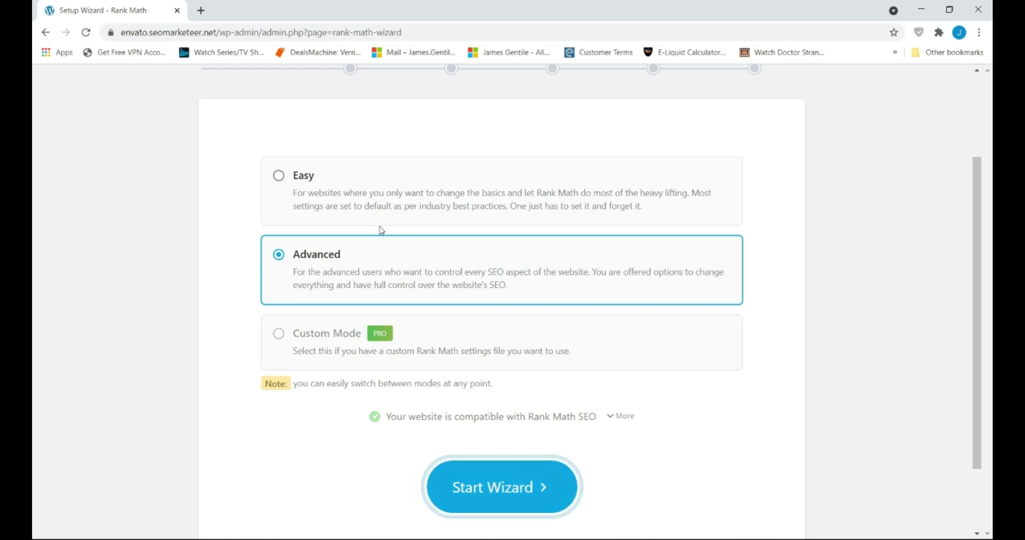
click(329, 193)
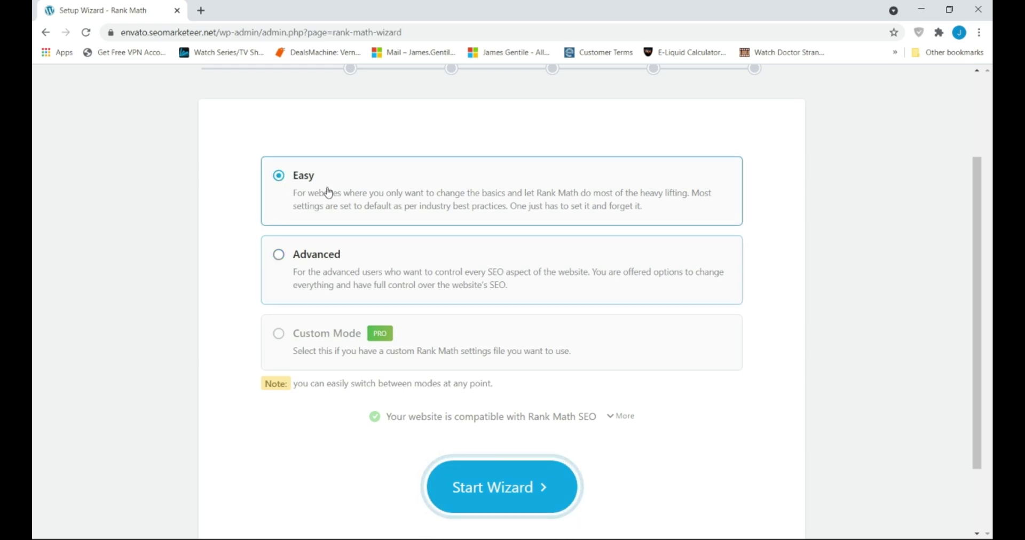
click(313, 267)
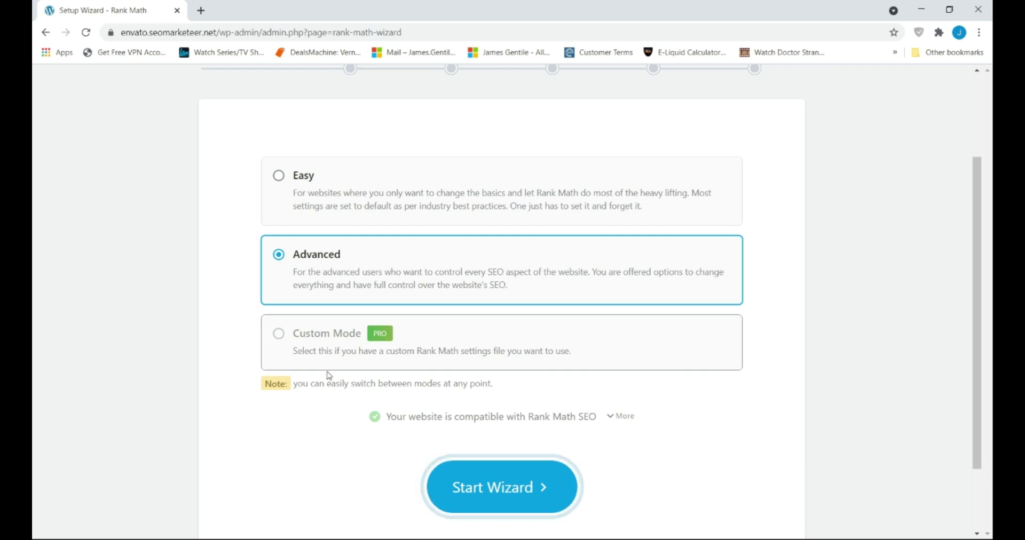
click(501, 488)
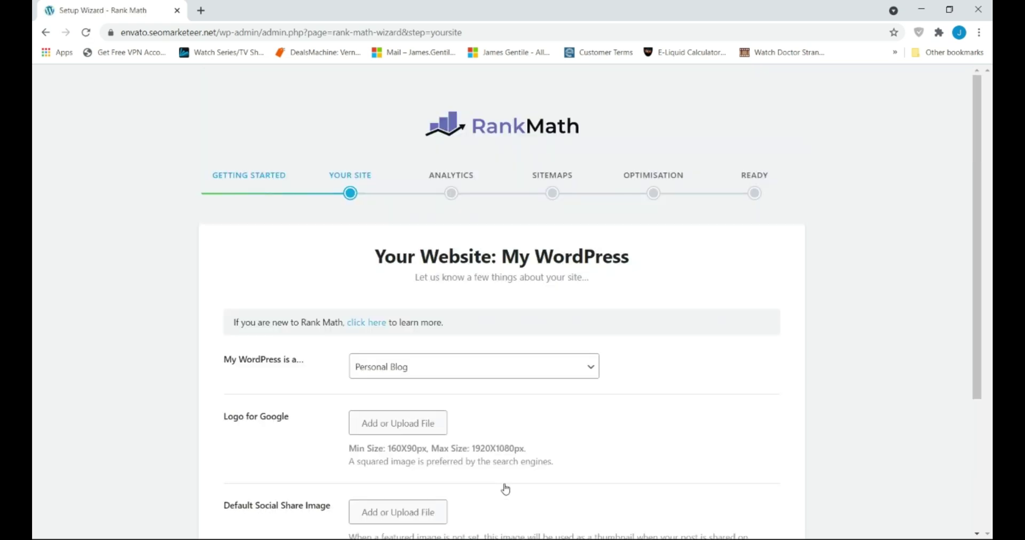
Keep Personal Blog as the site type and use the Pikseli image from the media library as the logo for Google.
click(589, 370)
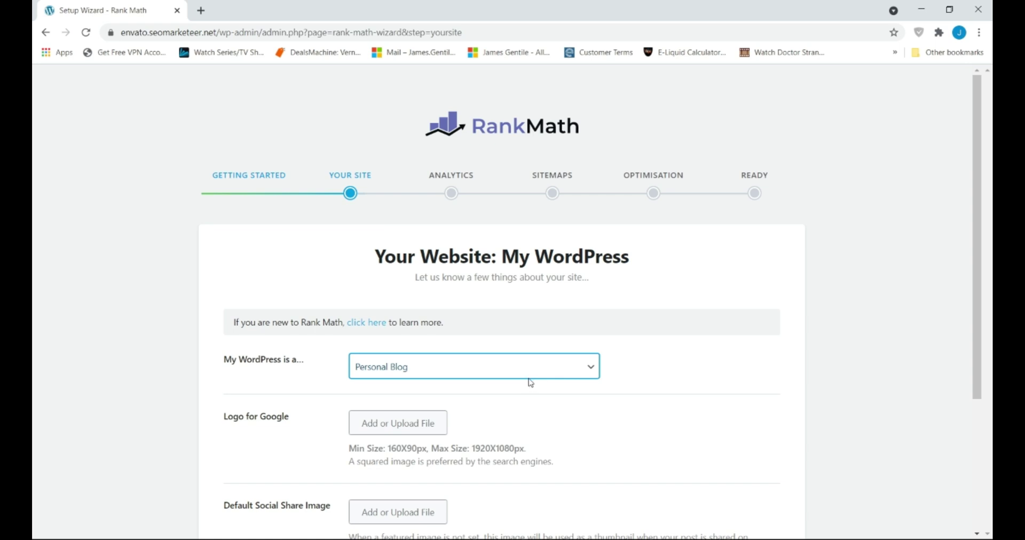
click(417, 429)
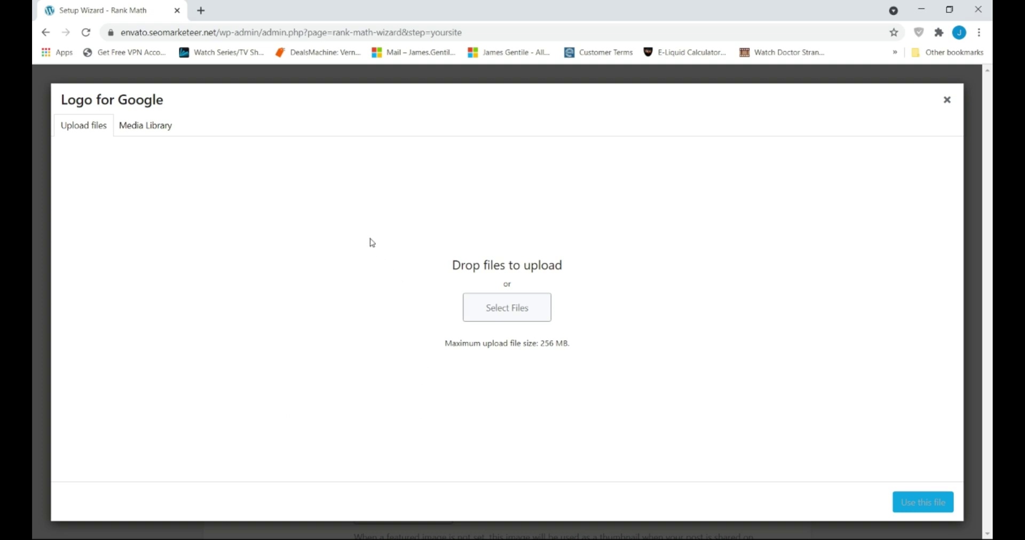
click(134, 124)
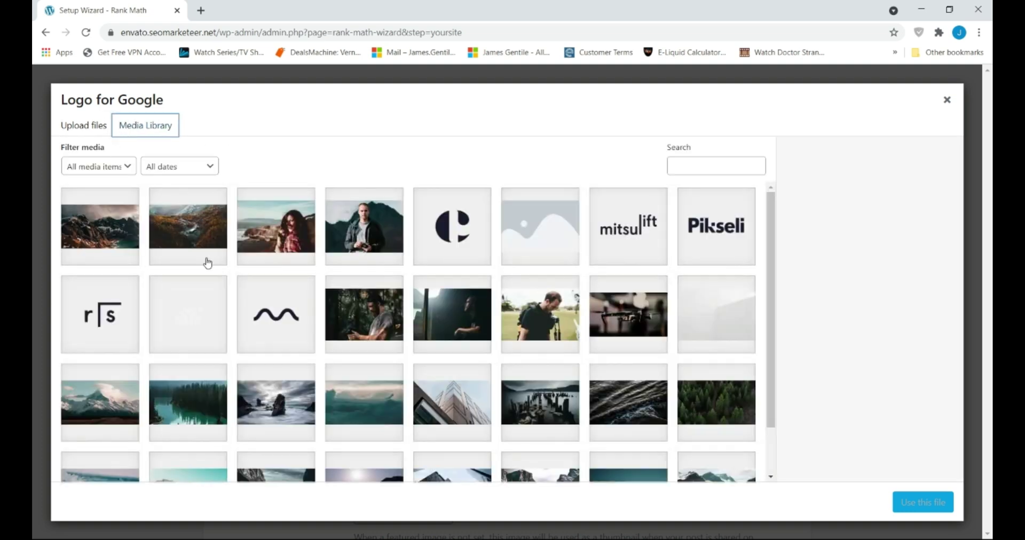
click(721, 245)
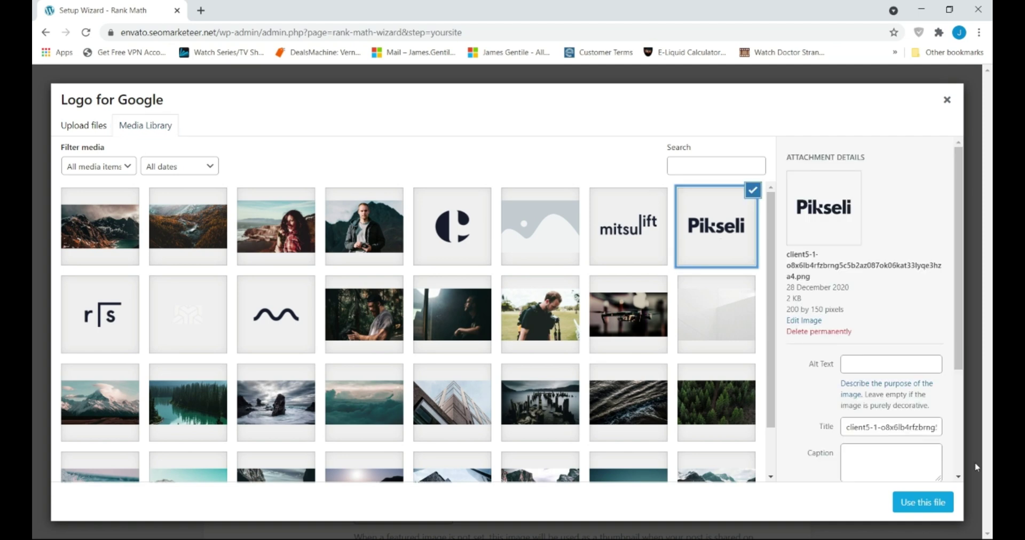
click(923, 505)
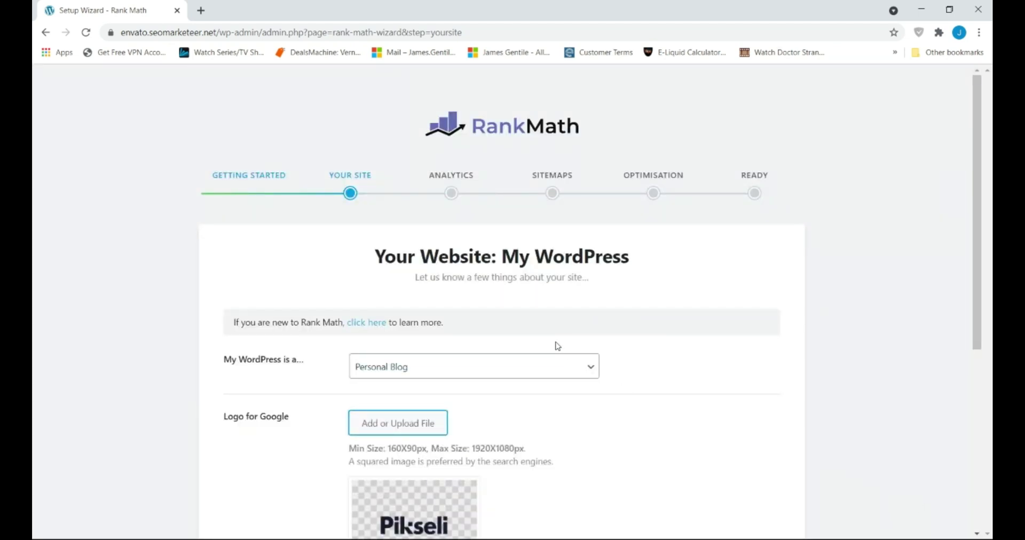
scroll(533, 363, down, 5)
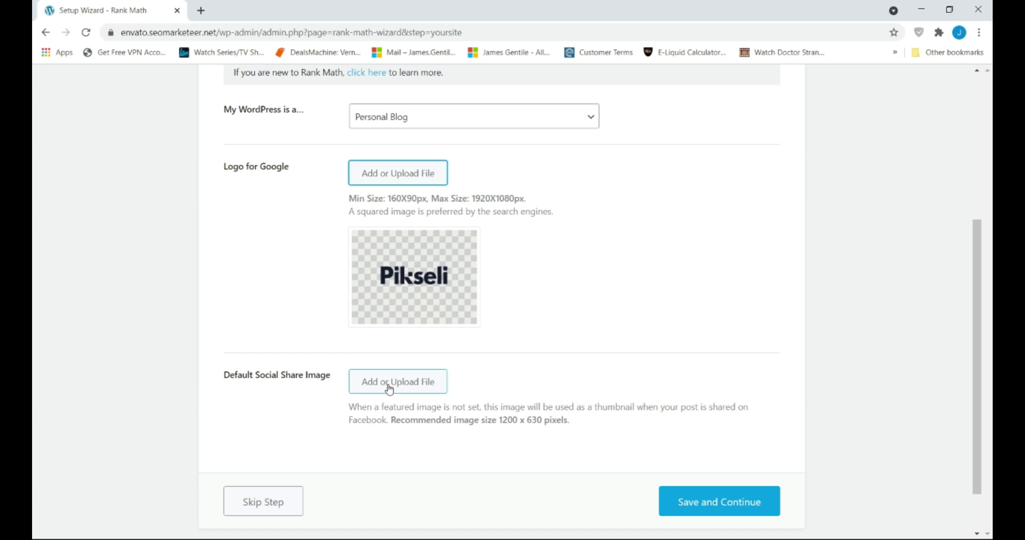
click(389, 390)
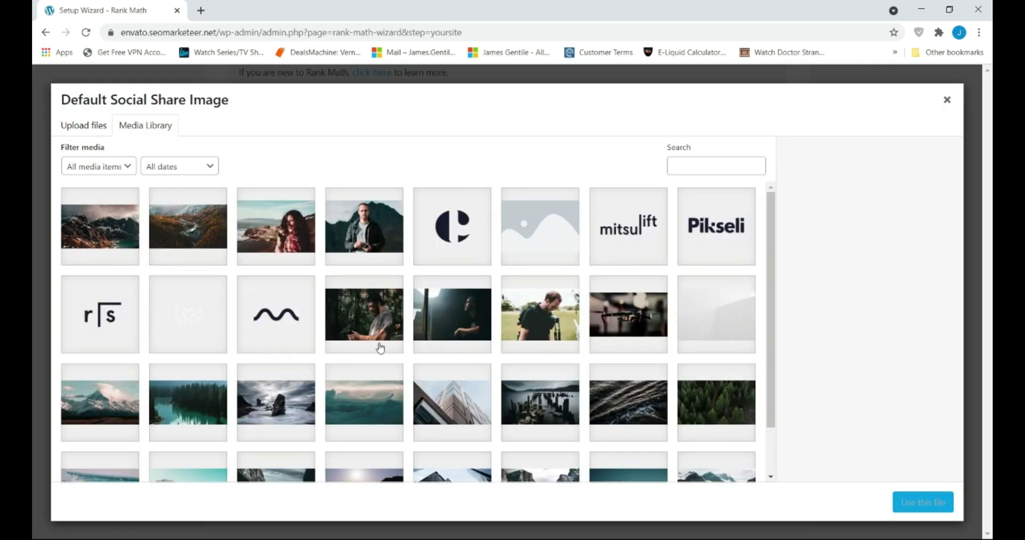
scroll(380, 349, down, 1)
scroll(380, 347, up, 1)
click(947, 100)
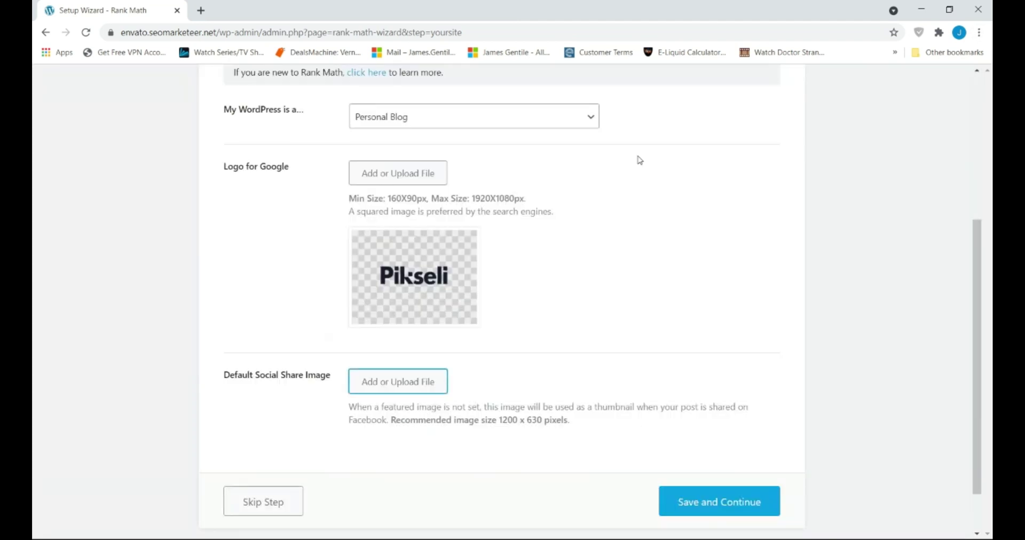
Save the site details and start connecting the Rank Math account for Google services.
click(721, 504)
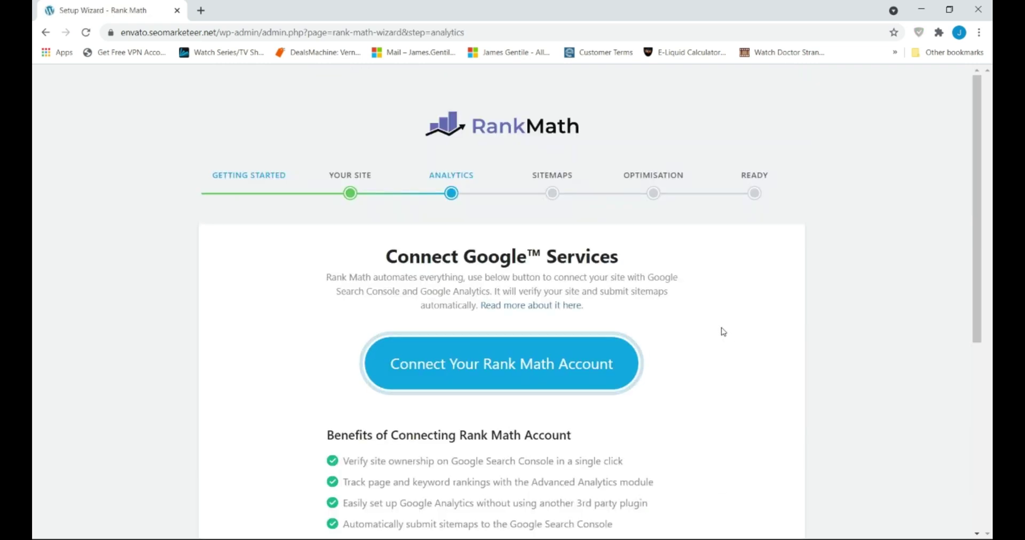
scroll(723, 332, down, 2)
scroll(722, 331, down, 1)
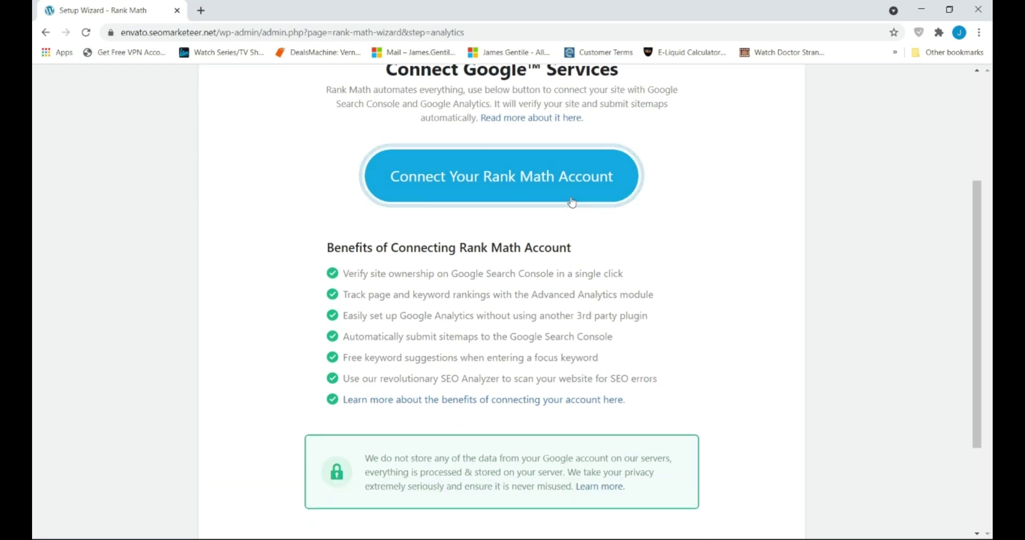
click(501, 184)
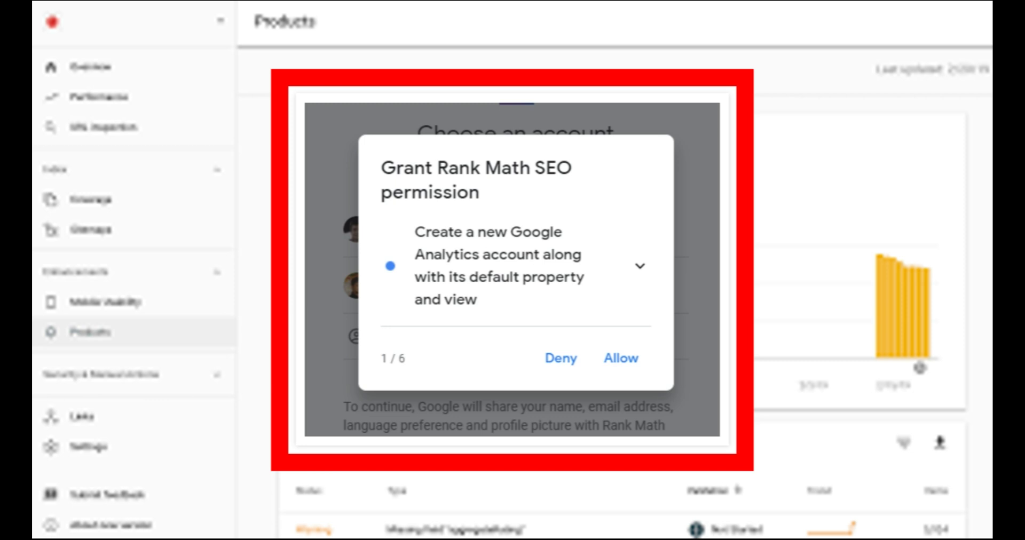
Allow Rank Math SEO to create a new Google Analytics account and to edit Google Analytics management entities.
click(620, 358)
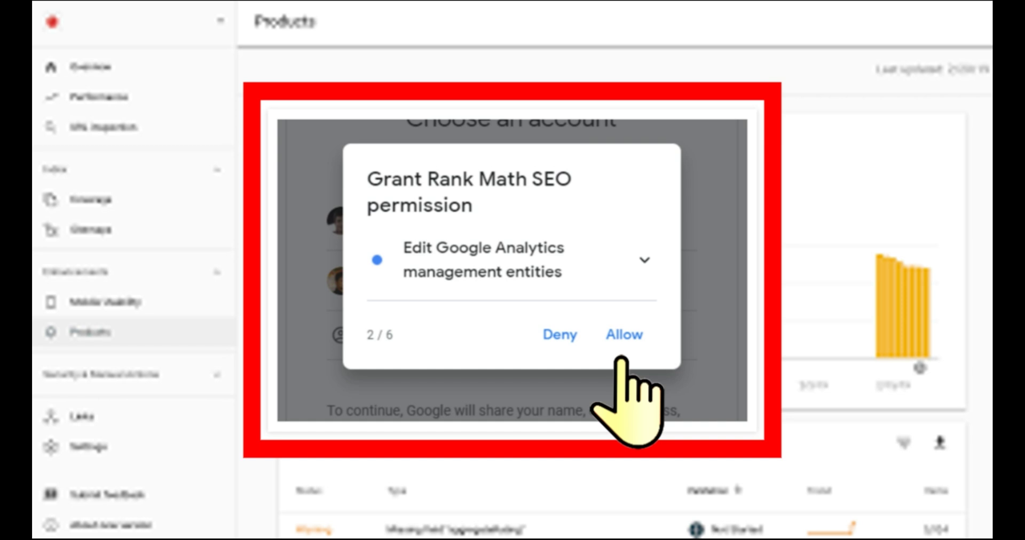
click(622, 341)
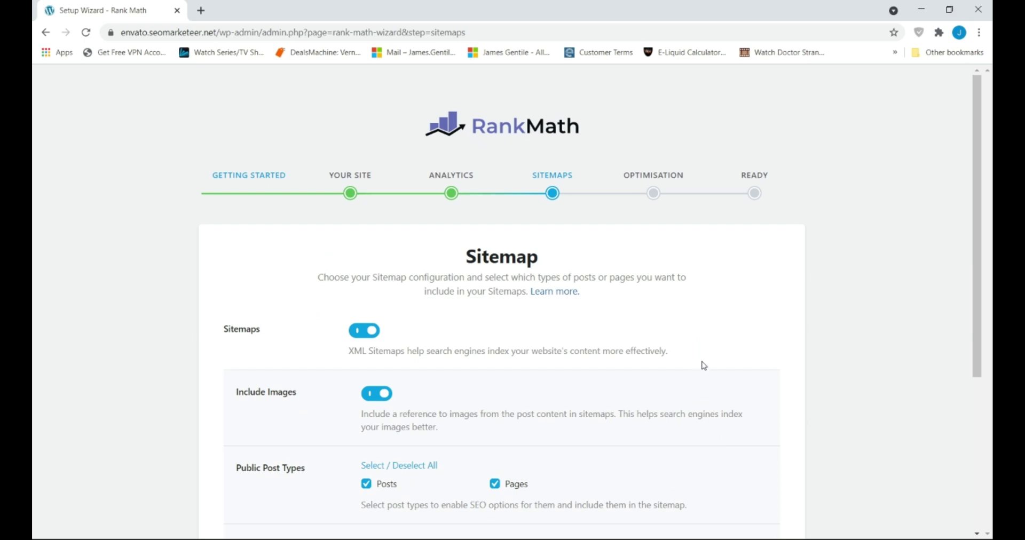
Review the sitemap options for images, public post types and public taxonomies, switching Sitemaps off and back on.
scroll(704, 366, down, 2)
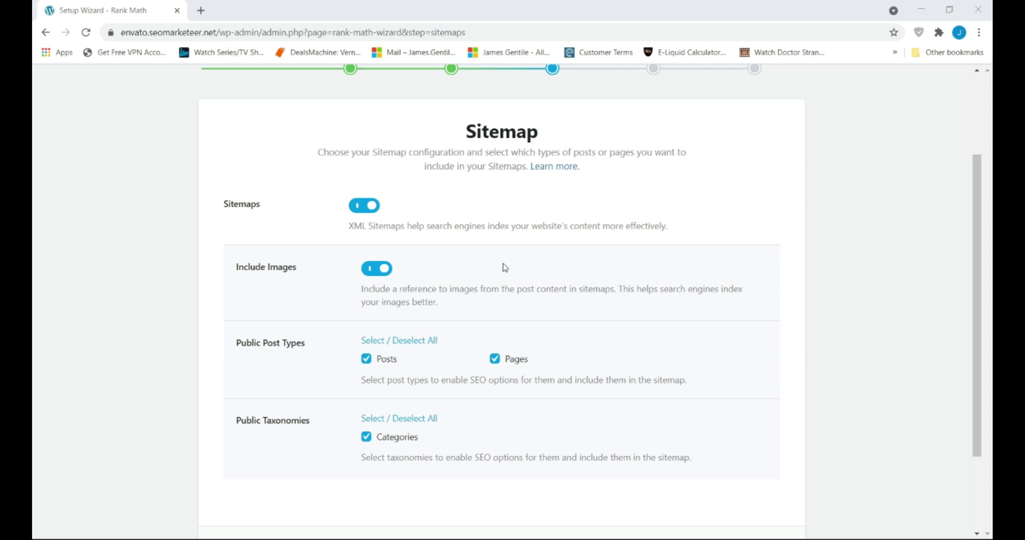
scroll(468, 370, down, 3)
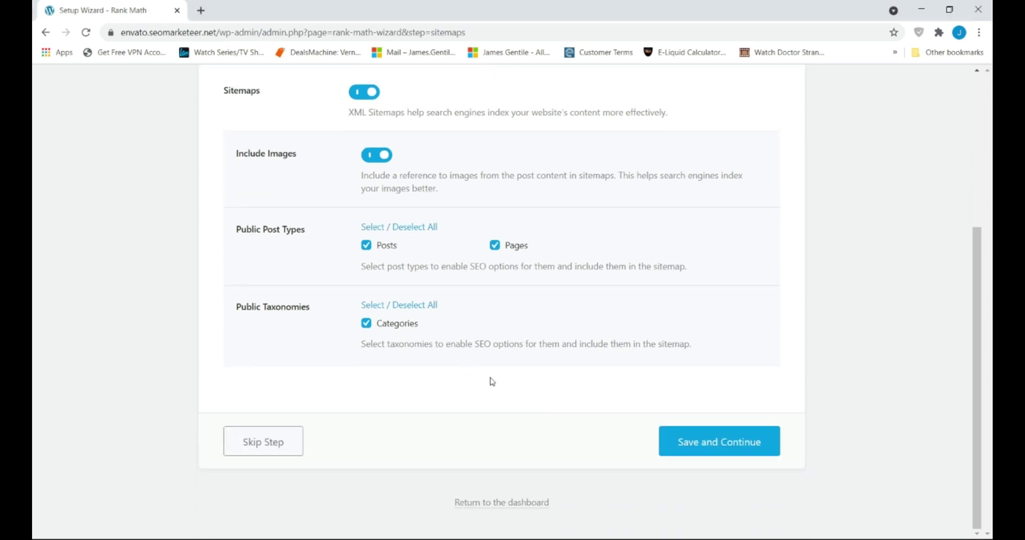
scroll(441, 389, up, 3)
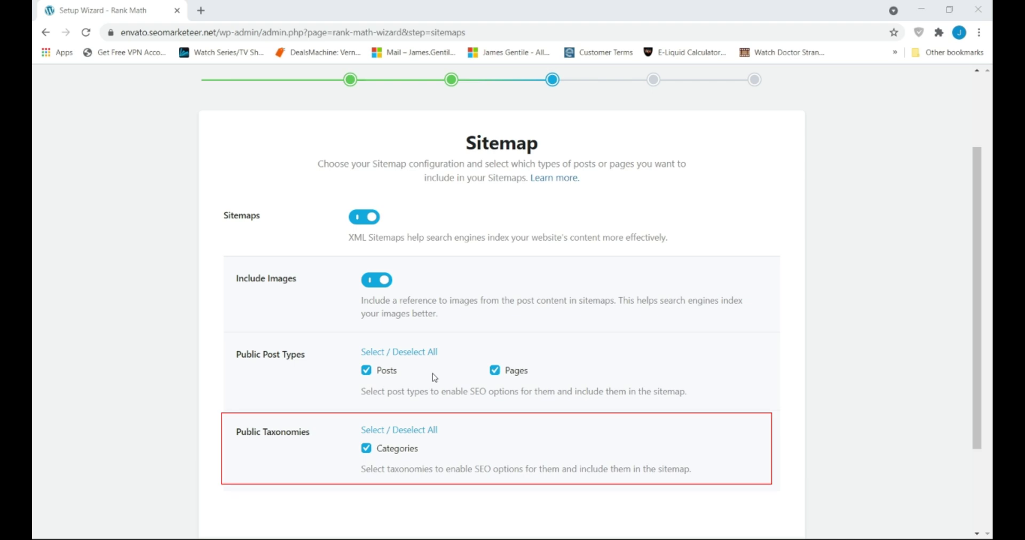
click(356, 214)
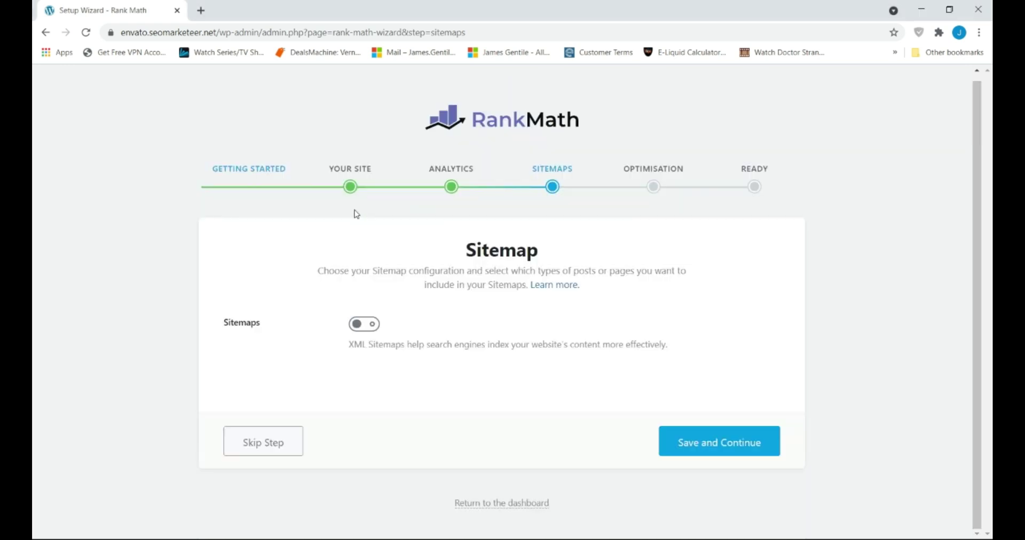
click(368, 324)
scroll(395, 329, down, 2)
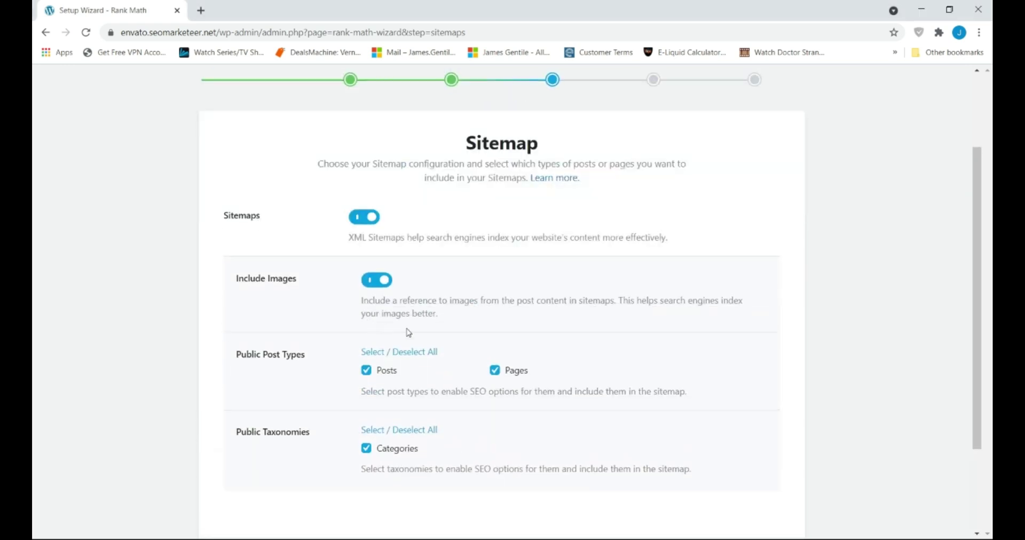
scroll(502, 374, down, 1)
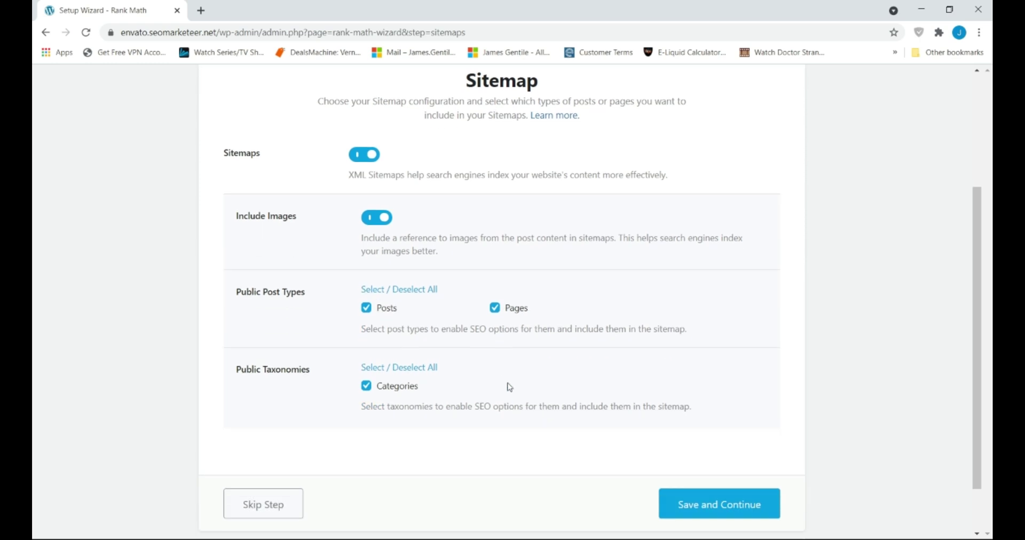
Save the sitemap settings and the SEO tweaks, leaving Nofollow External Links on after switching it off and back on.
click(734, 504)
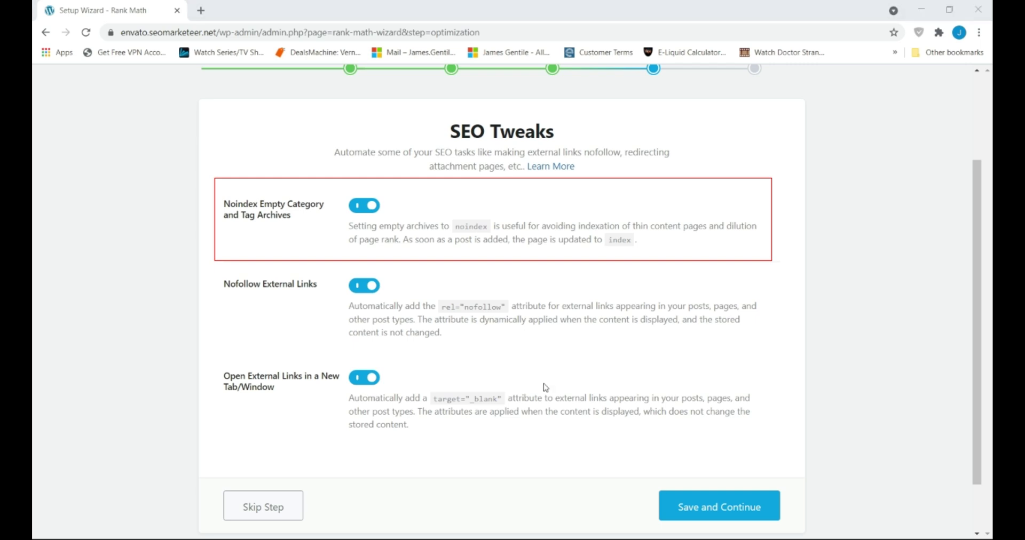
click(361, 285)
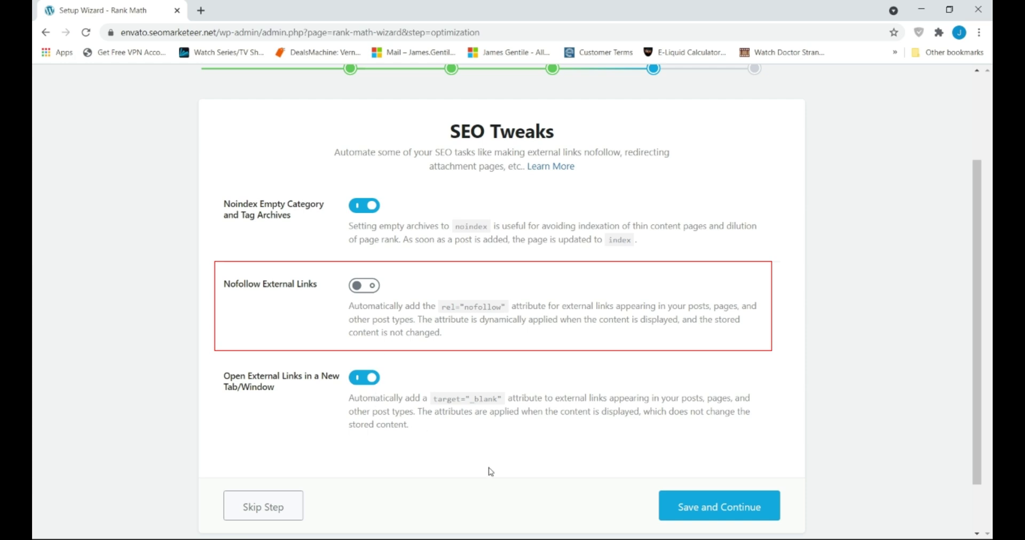
click(366, 286)
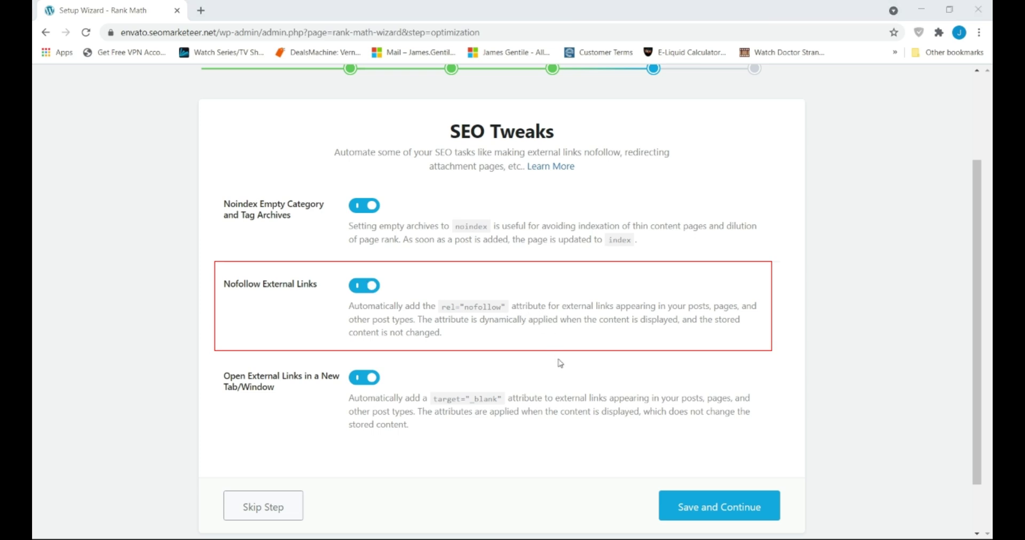
click(726, 509)
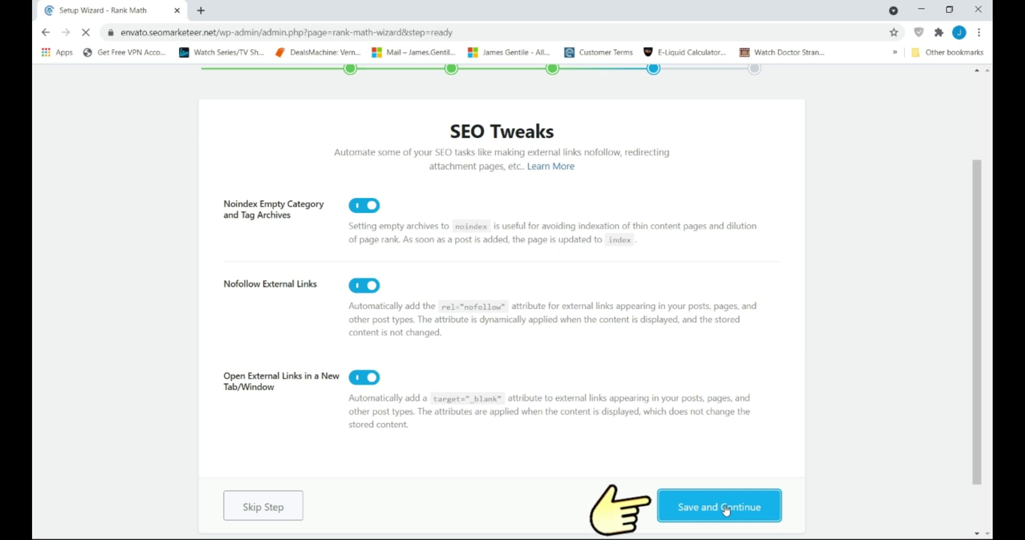
Keep automatic plugin updates enabled after toggling them off and on, and proceed to the advanced setup options.
scroll(726, 509, down, 1)
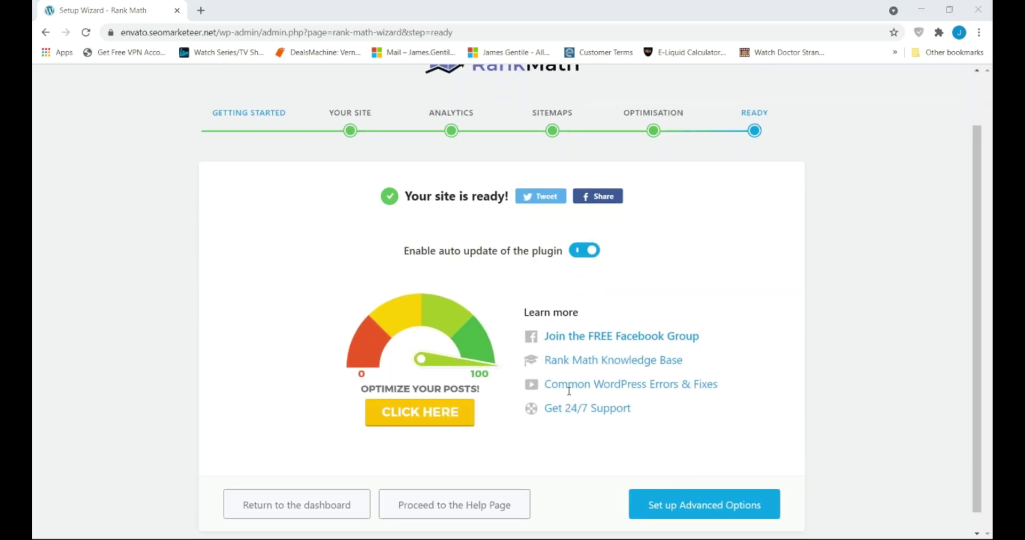
click(955, 404)
click(591, 257)
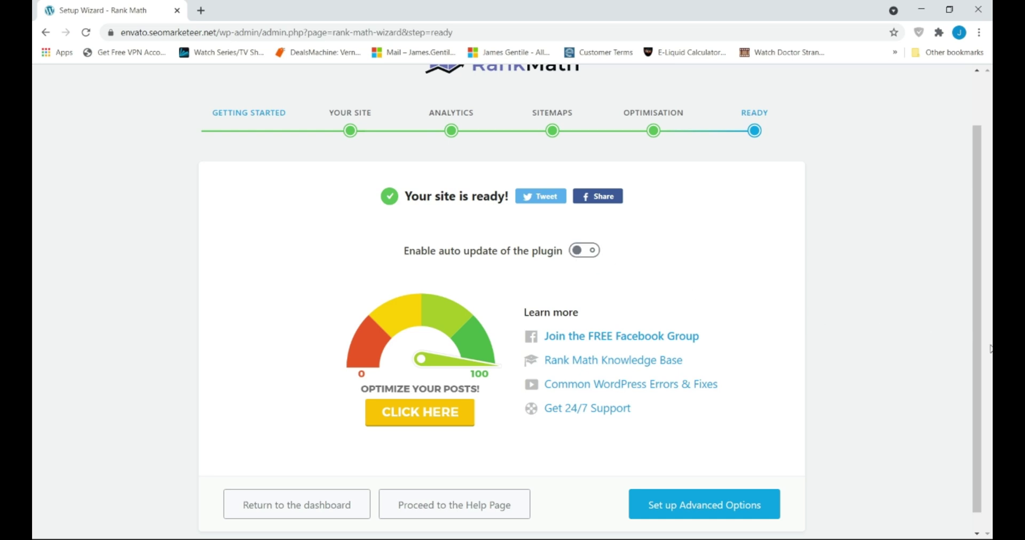
click(587, 255)
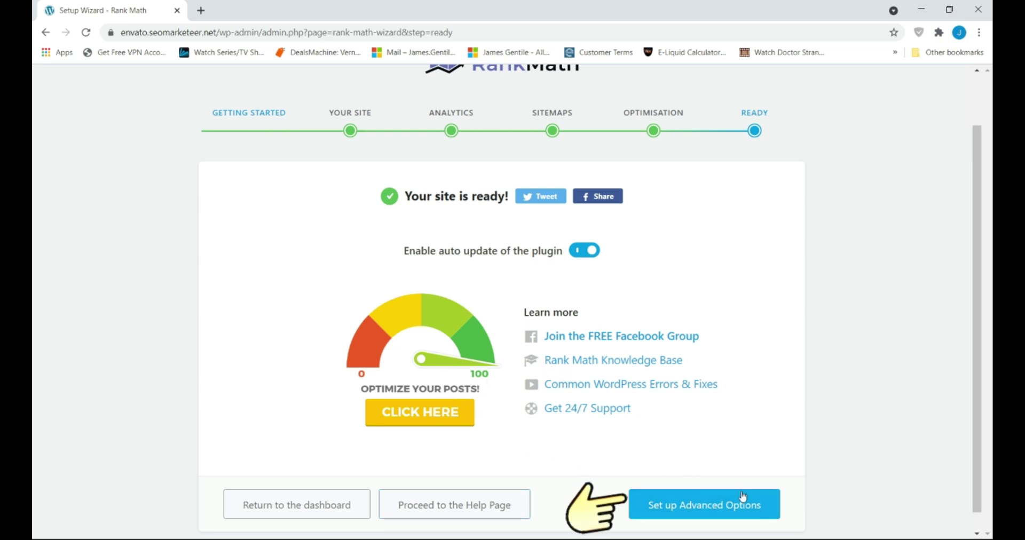
click(720, 506)
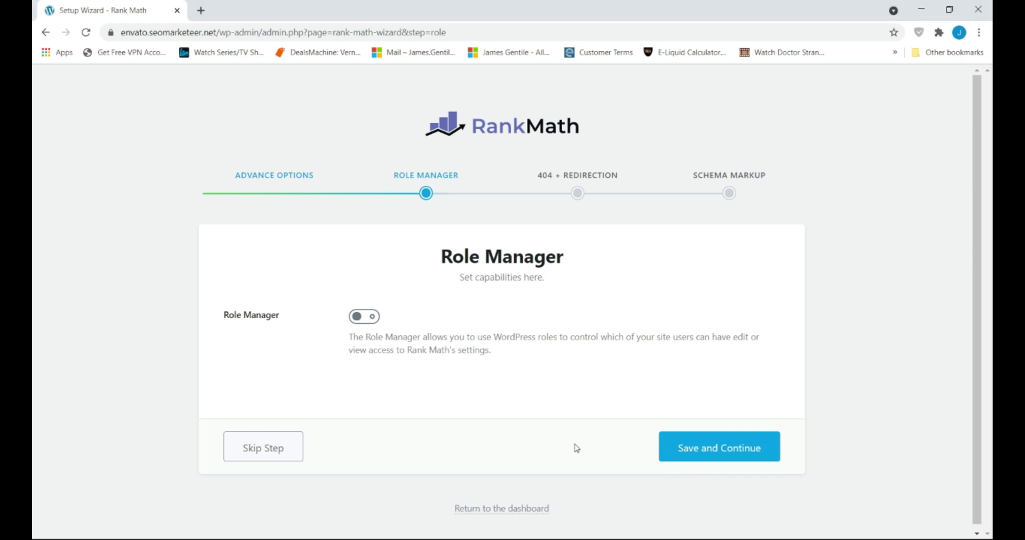
Enable the Role Manager, review the capabilities from Administrator to Subscriber, and save them with their default selections.
click(371, 319)
scroll(477, 333, down, 5)
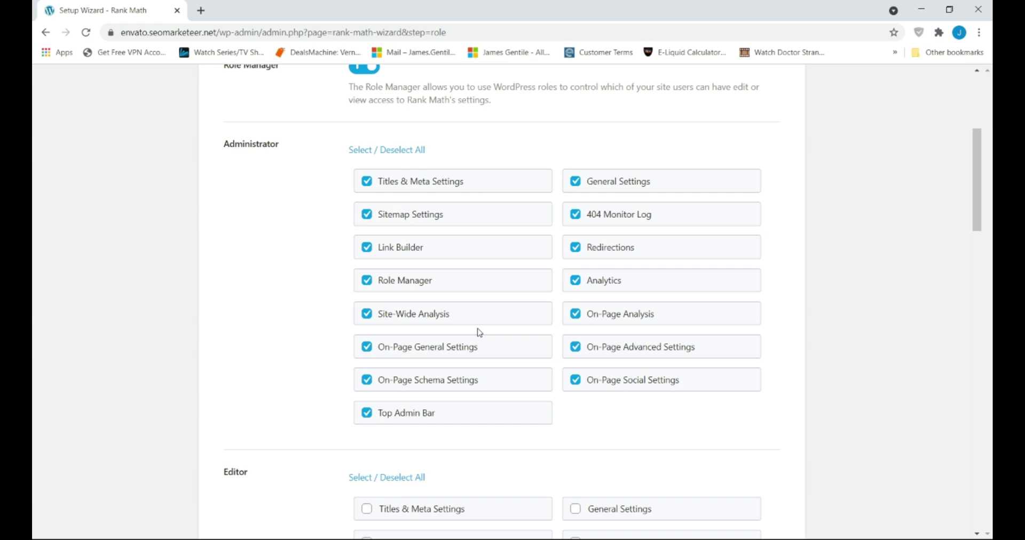
scroll(479, 333, down, 6)
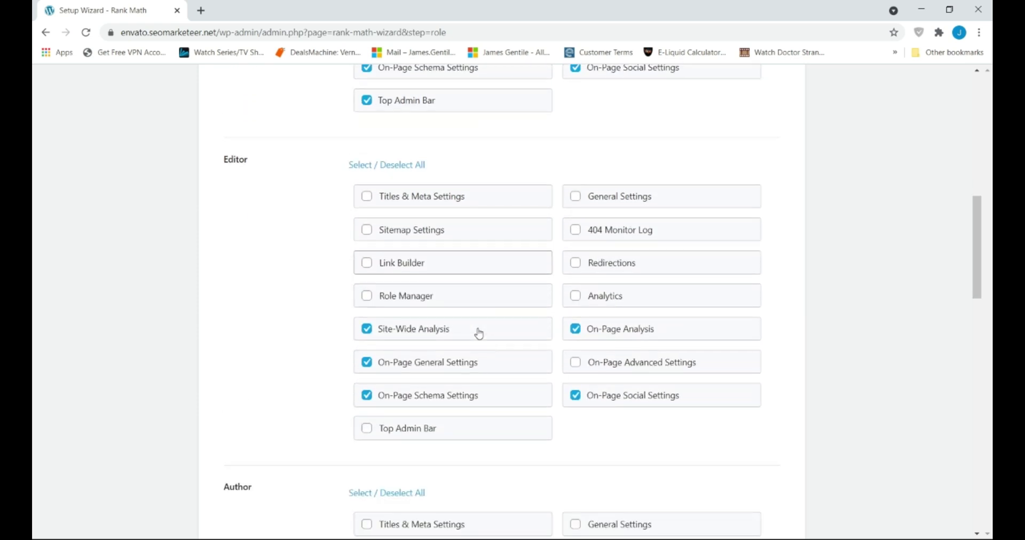
scroll(479, 333, down, 7)
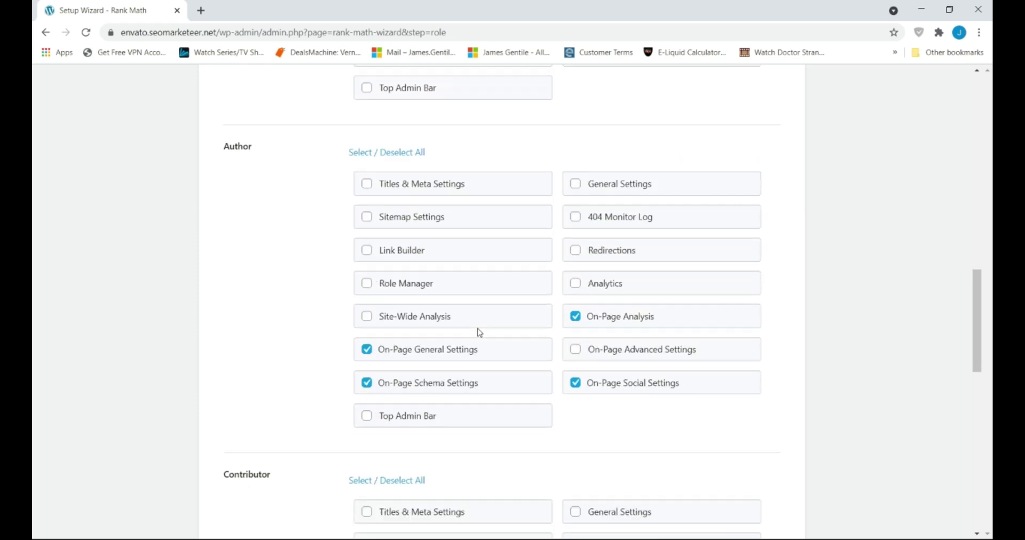
scroll(480, 333, down, 6)
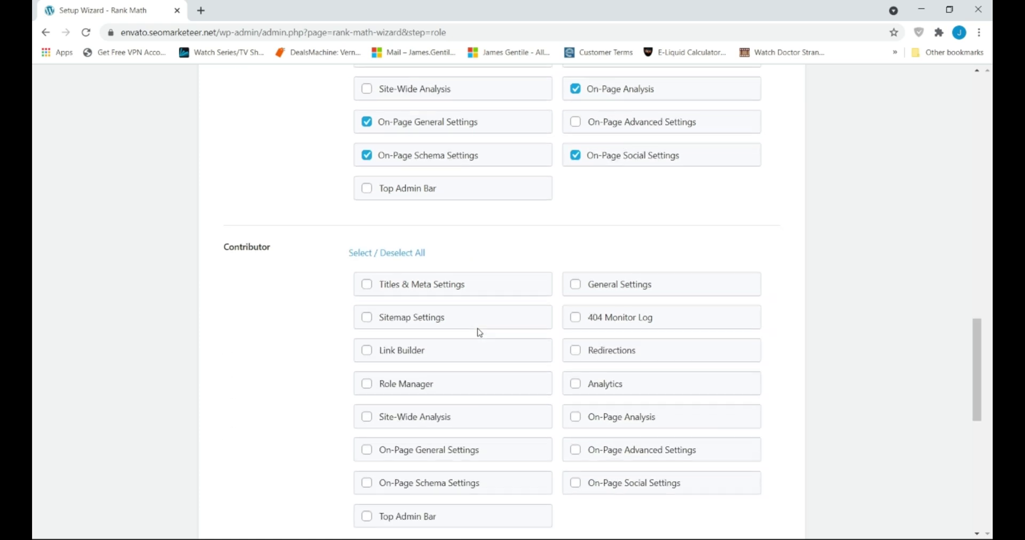
scroll(480, 332, down, 6)
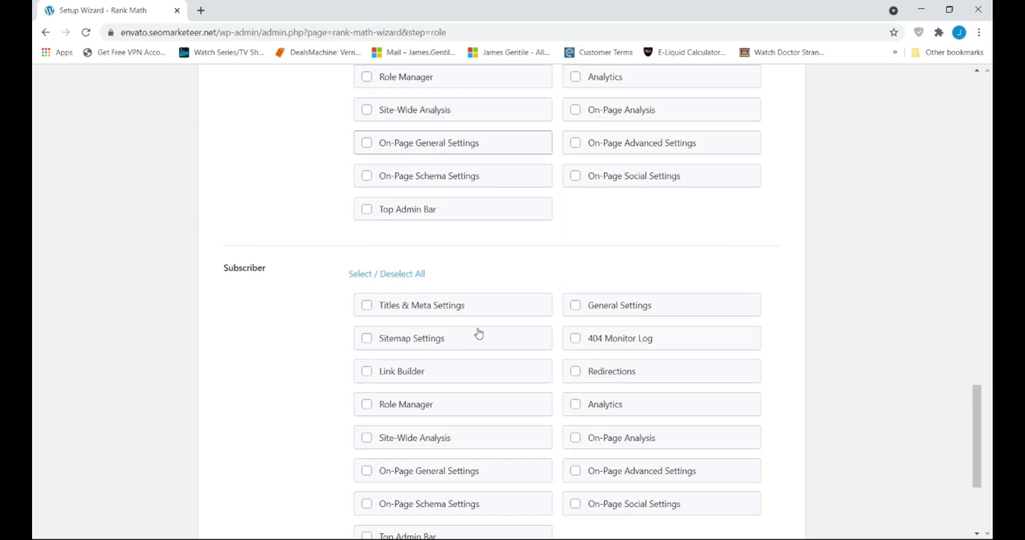
scroll(479, 334, down, 2)
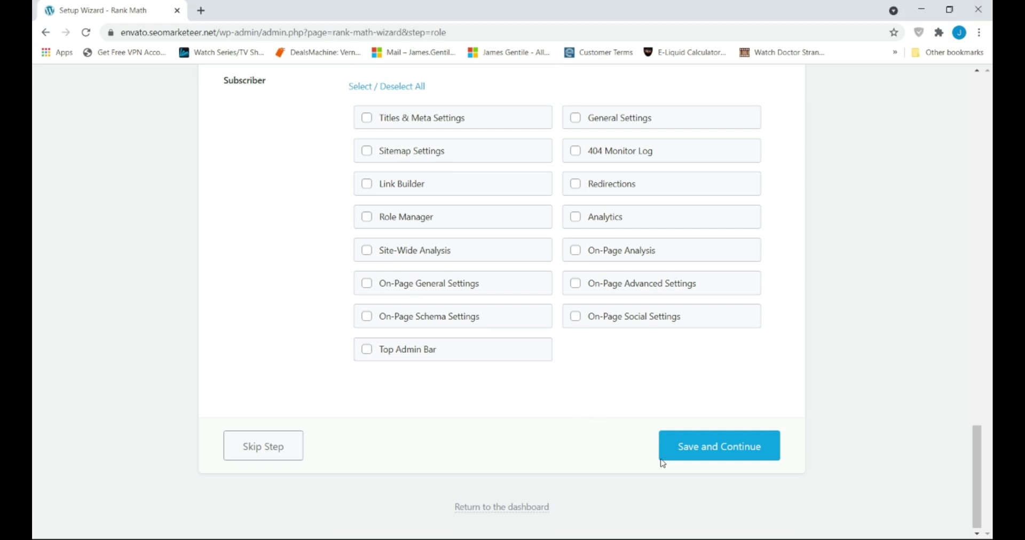
click(724, 455)
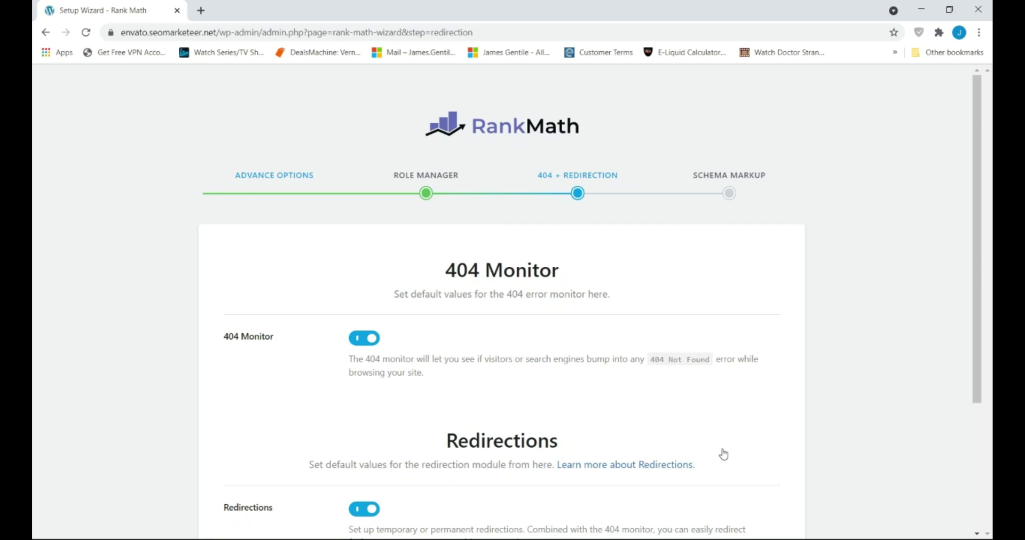
Keep the 404 Monitor and Redirections enabled and save this wizard step.
scroll(724, 454, down, 3)
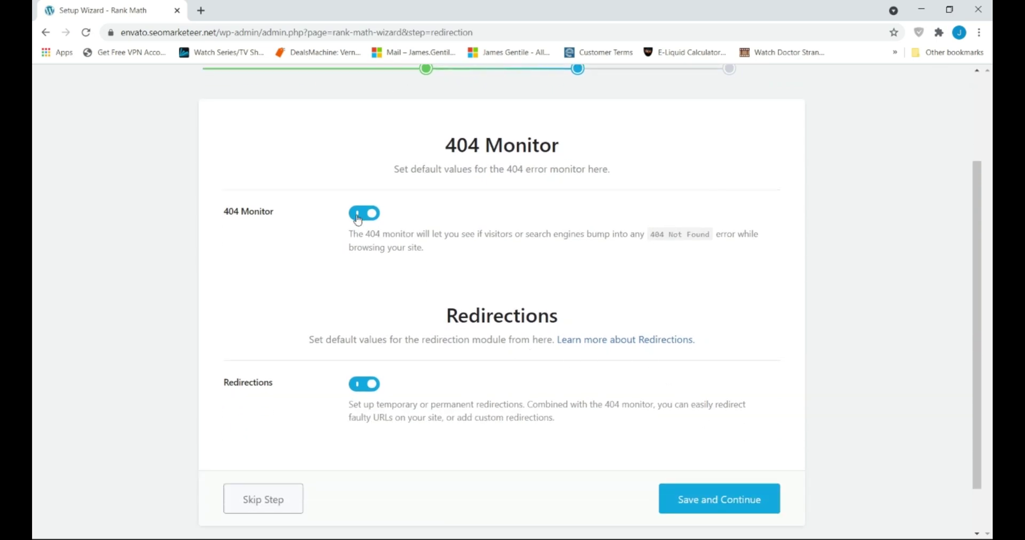
click(428, 351)
click(723, 501)
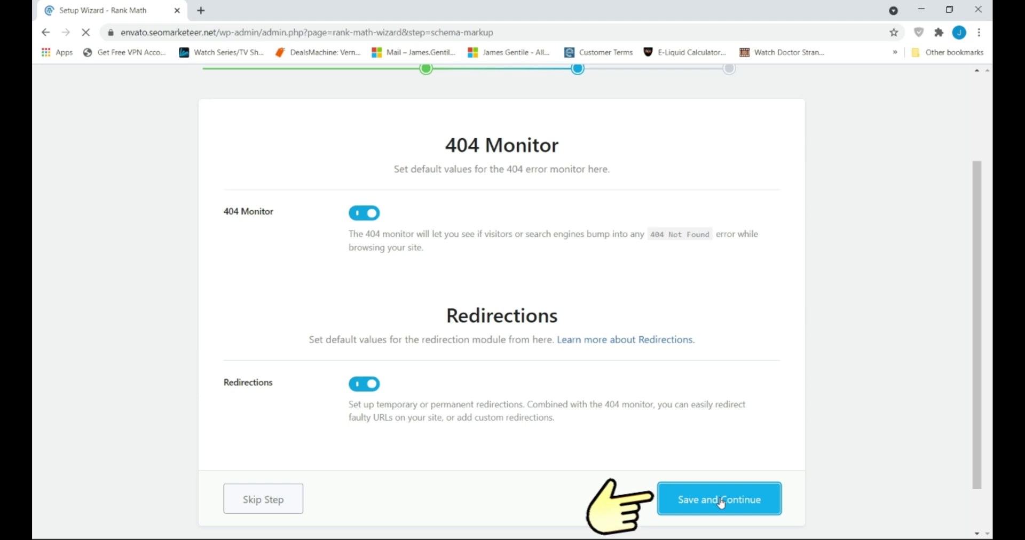
Save the schema markup with Article for posts and pages, using article type Blog Post for posts and Article for pages.
scroll(694, 427, down, 3)
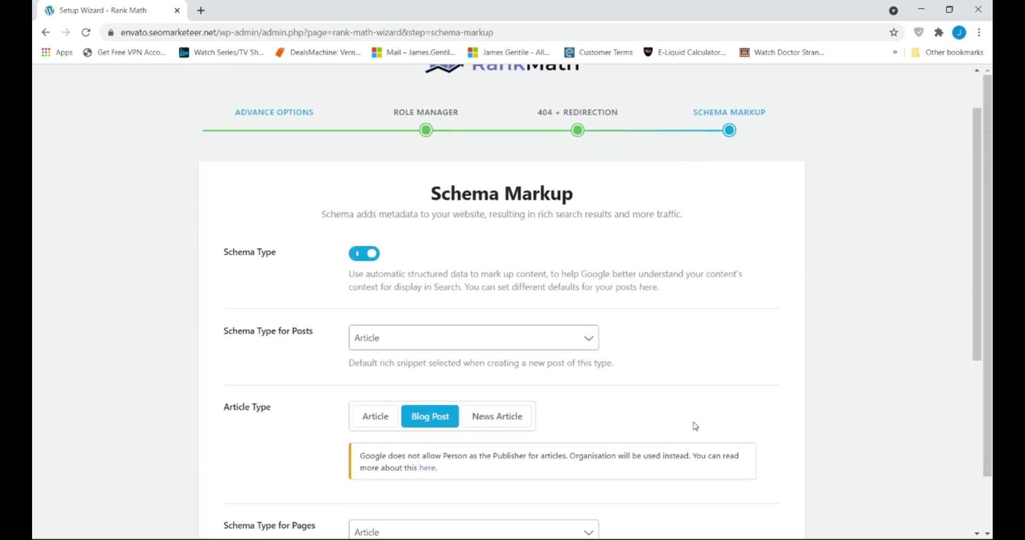
scroll(695, 426, down, 1)
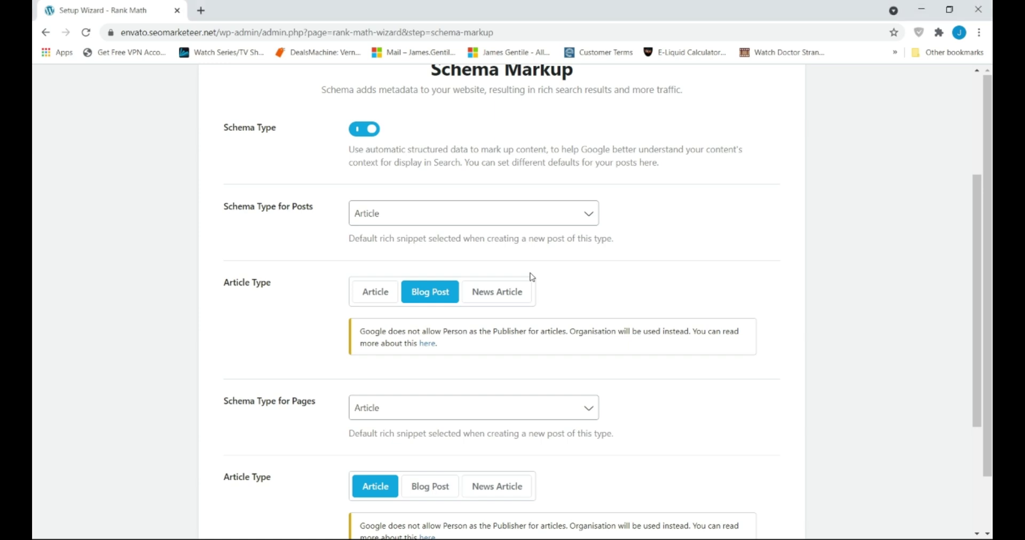
scroll(532, 277, down, 4)
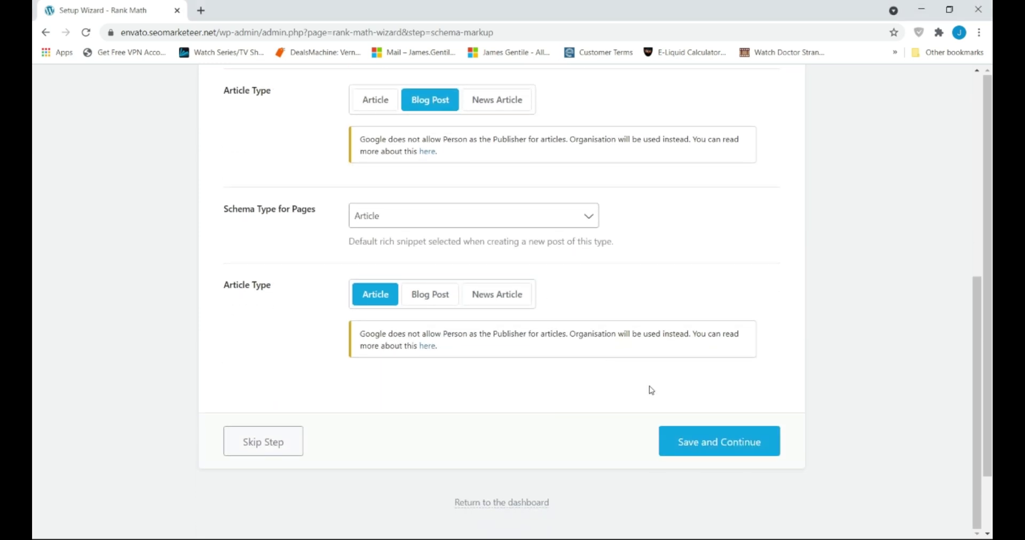
click(702, 447)
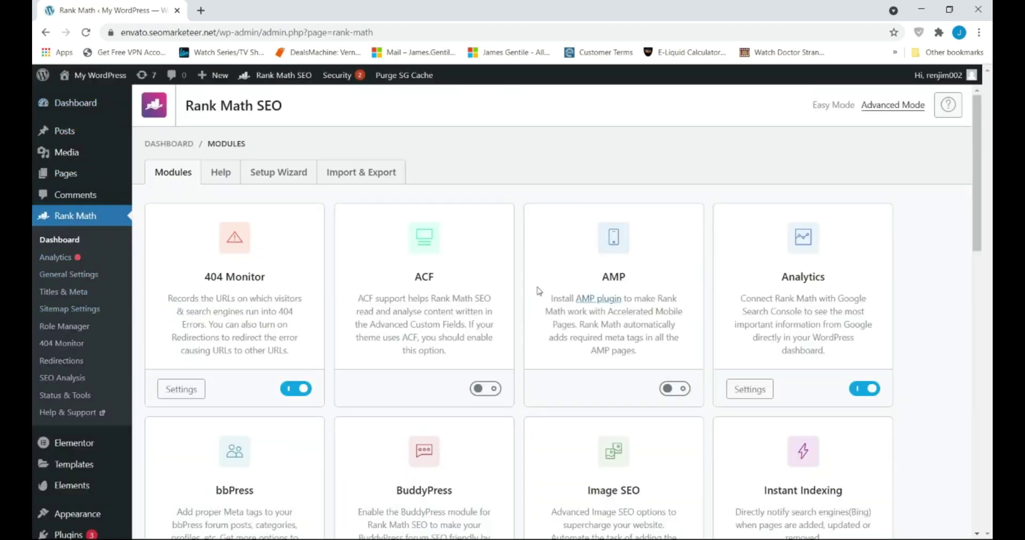
Look through the available Rank Math modules and the Rank Math thank-you page with its sharing options.
scroll(657, 299, down, 6)
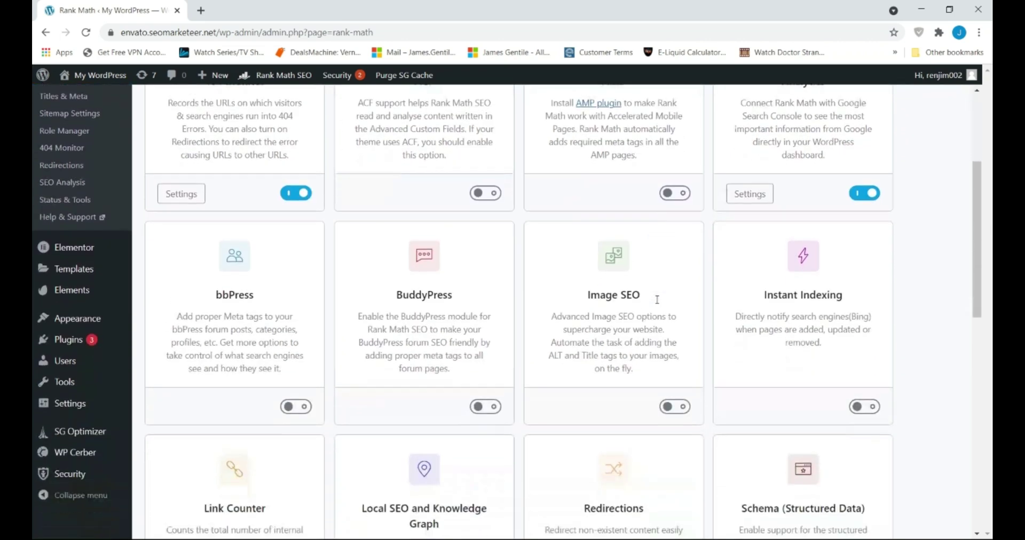
scroll(657, 300, down, 7)
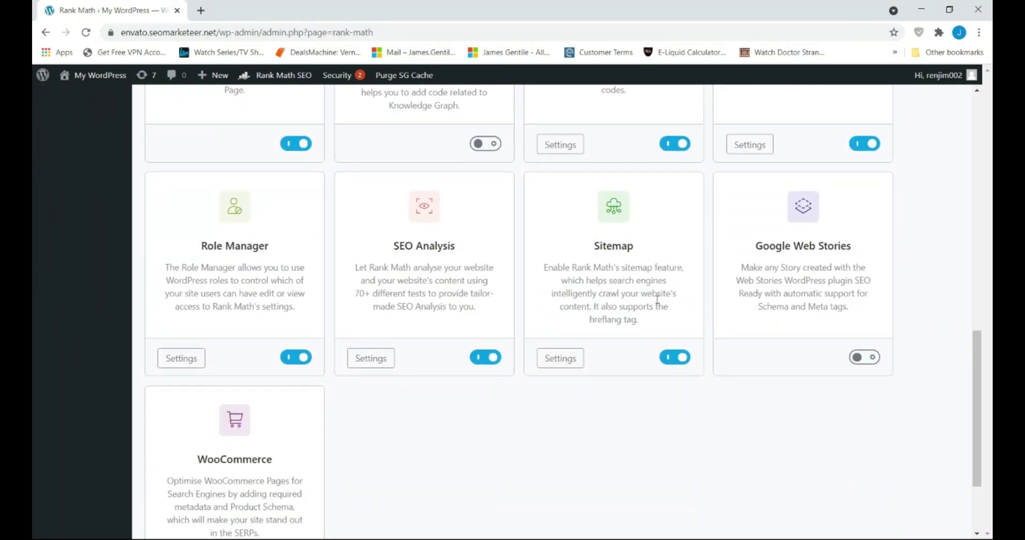
scroll(657, 299, down, 2)
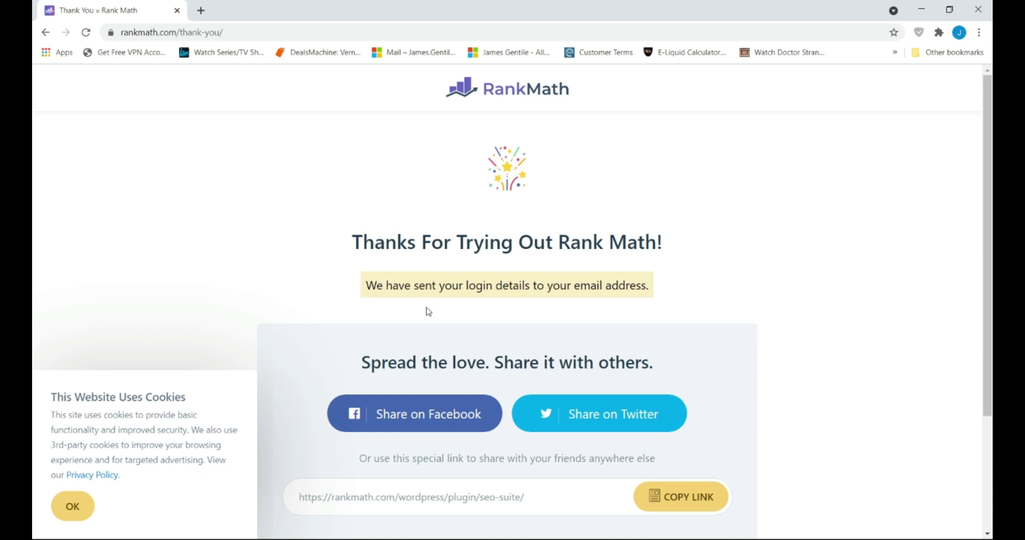
scroll(428, 328, down, 1)
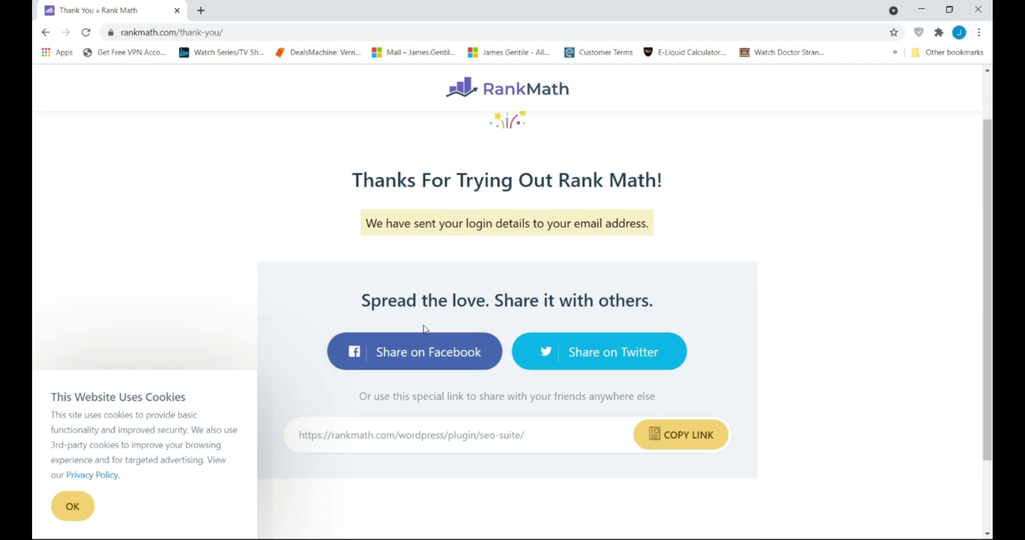